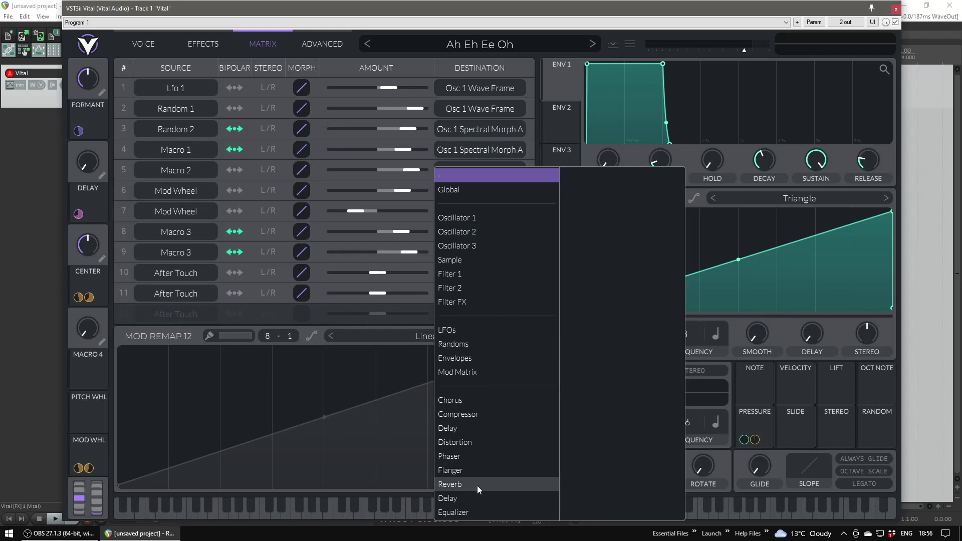
# Step: Route After Touch to Reverb Mix at amount 0.260 and raise its Filter 1 Cutoff modulation amount
pyautogui.moveTo(477, 484)
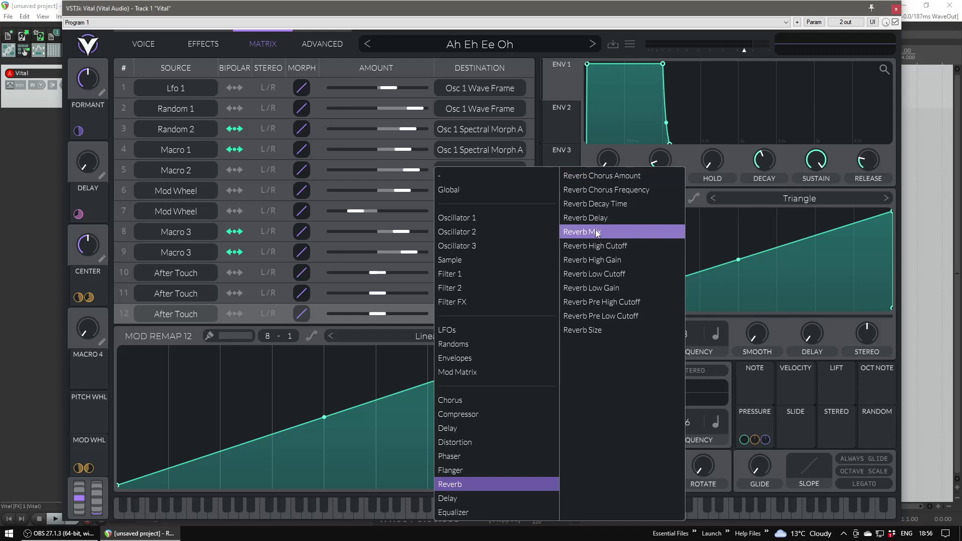
pyautogui.click(595, 230)
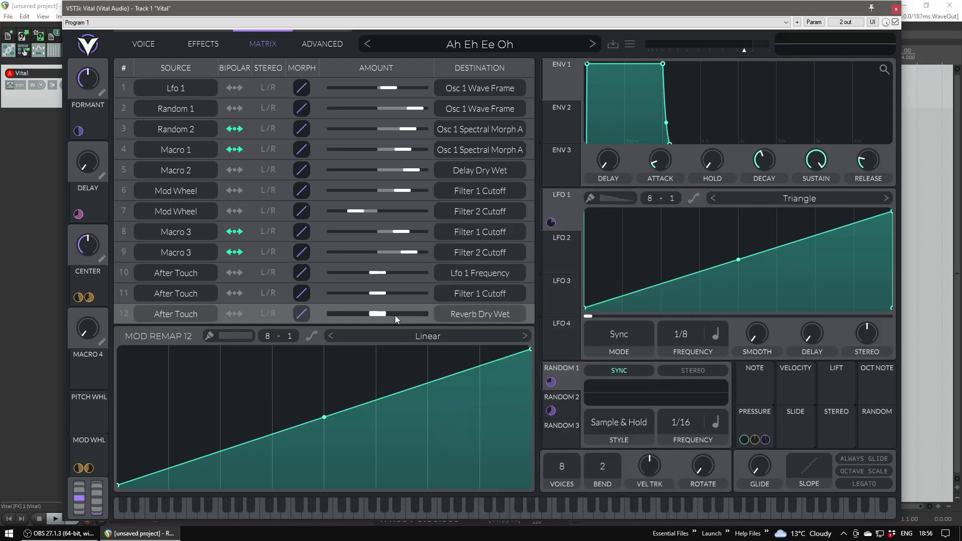
pyautogui.moveTo(379, 318); pyautogui.dragTo(391, 317)
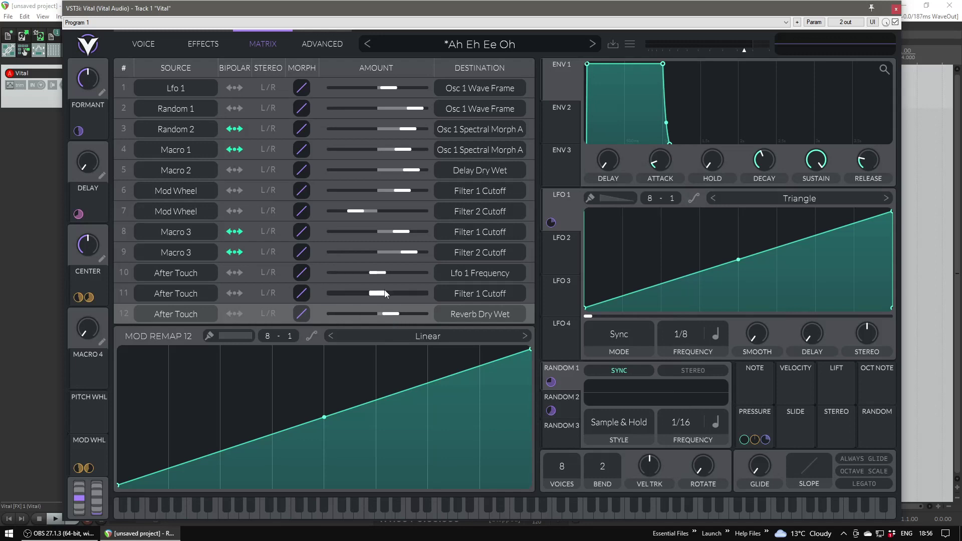
pyautogui.moveTo(379, 295); pyautogui.dragTo(400, 295)
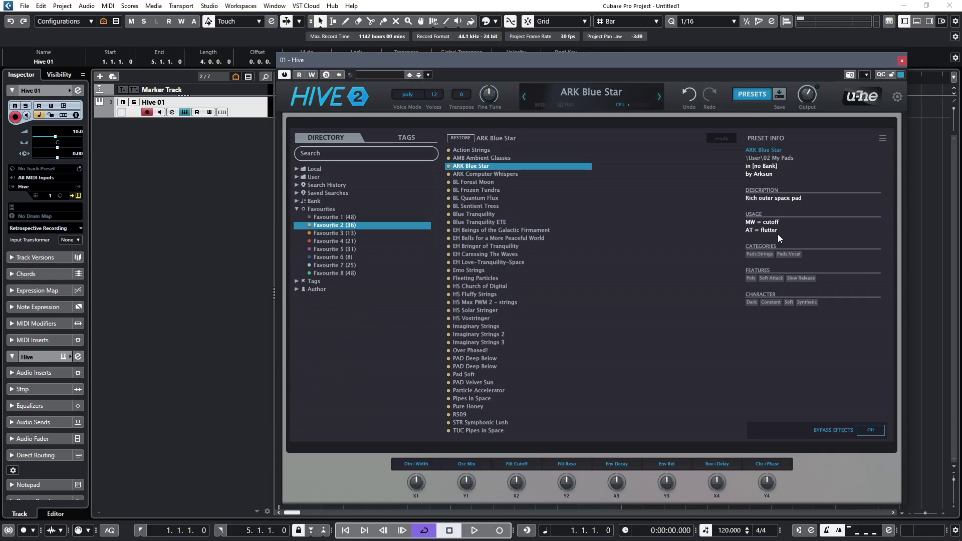
# Step: Close the Hive 2 plugin window to return to the project view
pyautogui.click(900, 61)
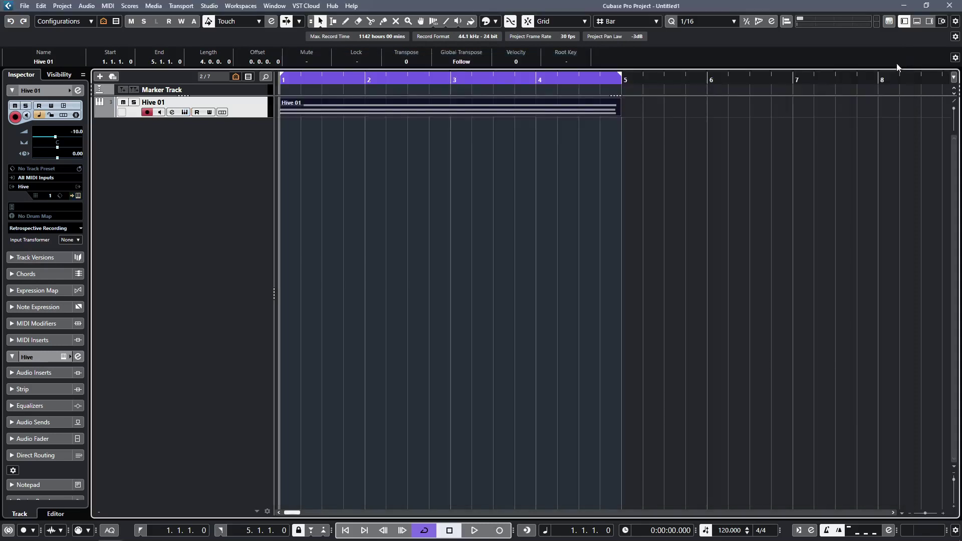
# Step: Open the Hive 01 part in the Key Editor with the Aftertouch controller lane showing
pyautogui.doubleClick(331, 109)
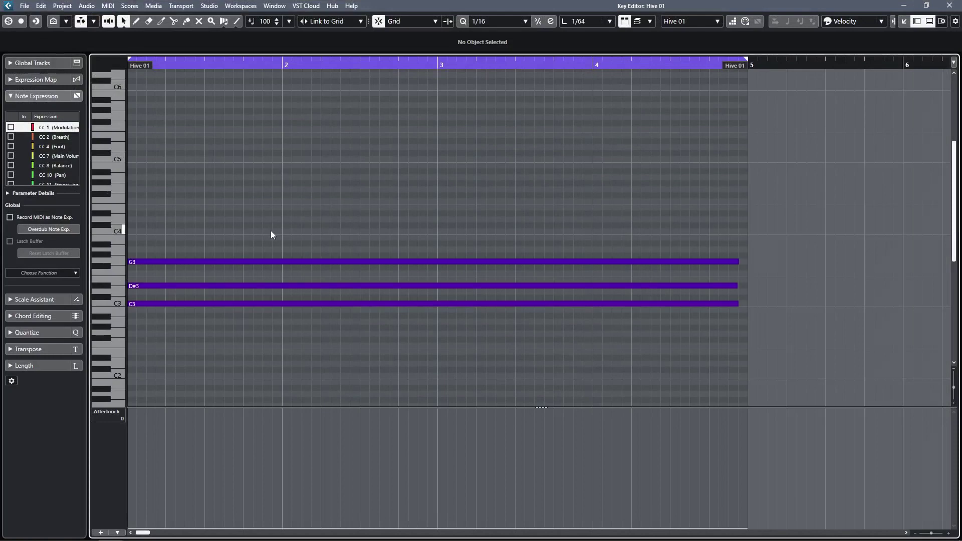
pyautogui.rightClick(110, 417)
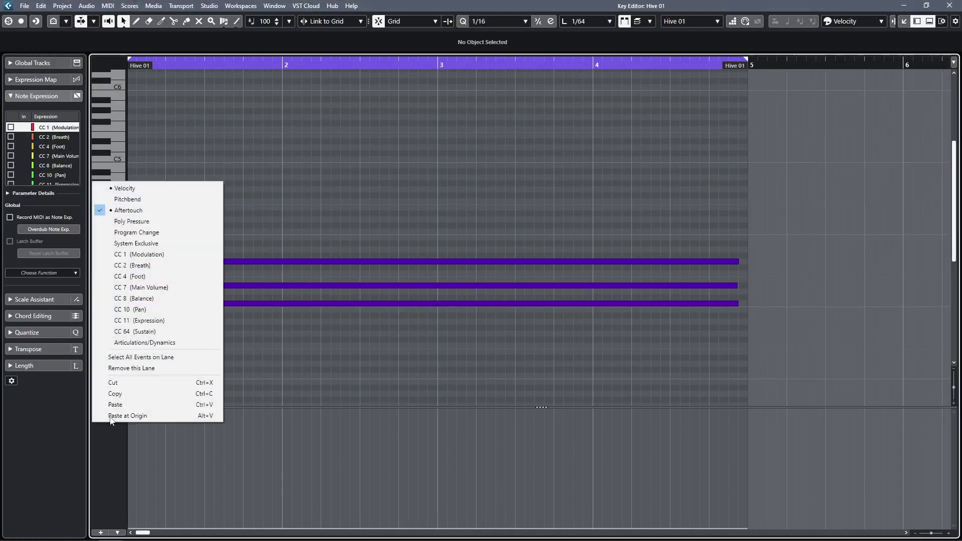
pyautogui.click(133, 212)
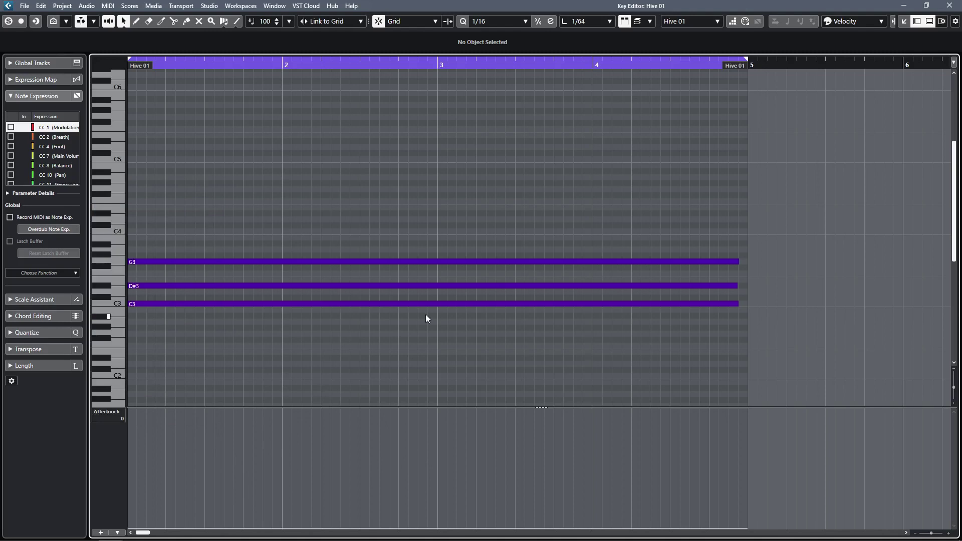
# Step: Draw a rising, flat, then falling aftertouch ramp with the Line tool and play it
pyautogui.rightClick(429, 360)
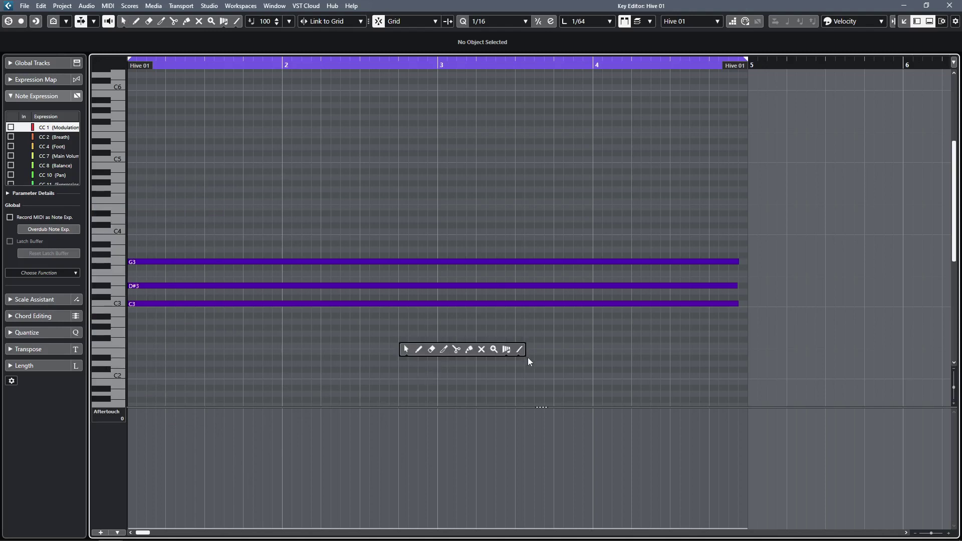
pyautogui.click(519, 349)
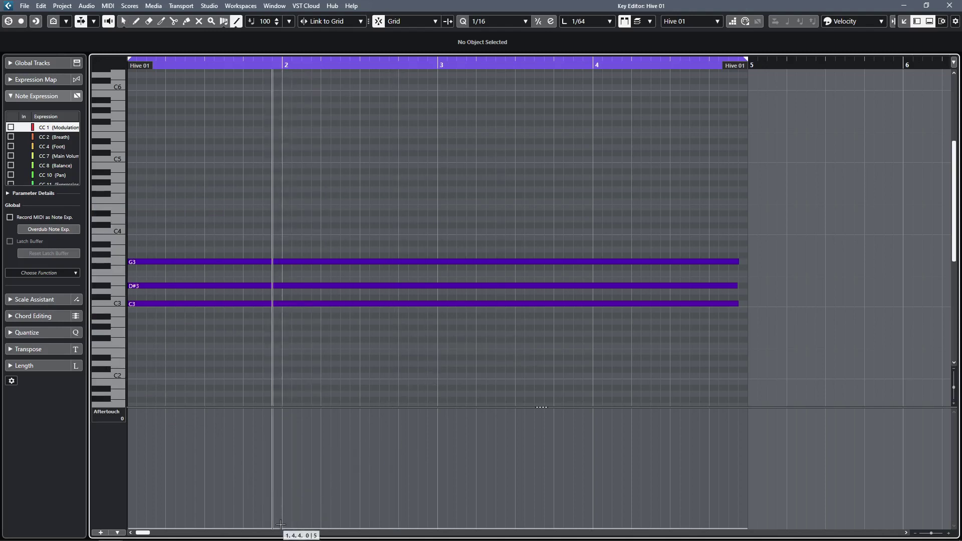
pyautogui.moveTo(280, 523); pyautogui.dragTo(357, 411)
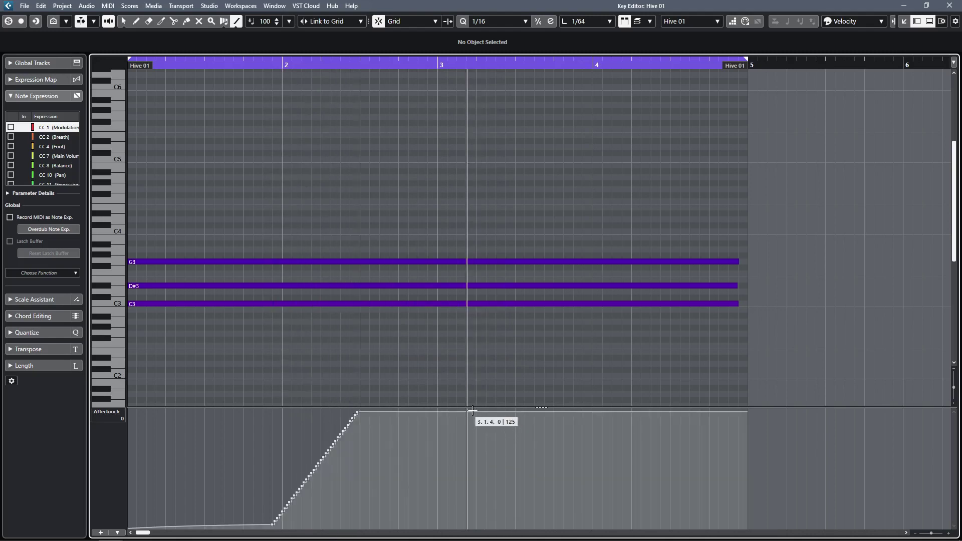
pyautogui.moveTo(471, 411)
pyautogui.mouseDown()
pyautogui.moveTo(581, 496)
pyautogui.moveTo(590, 527)
pyautogui.mouseUp()
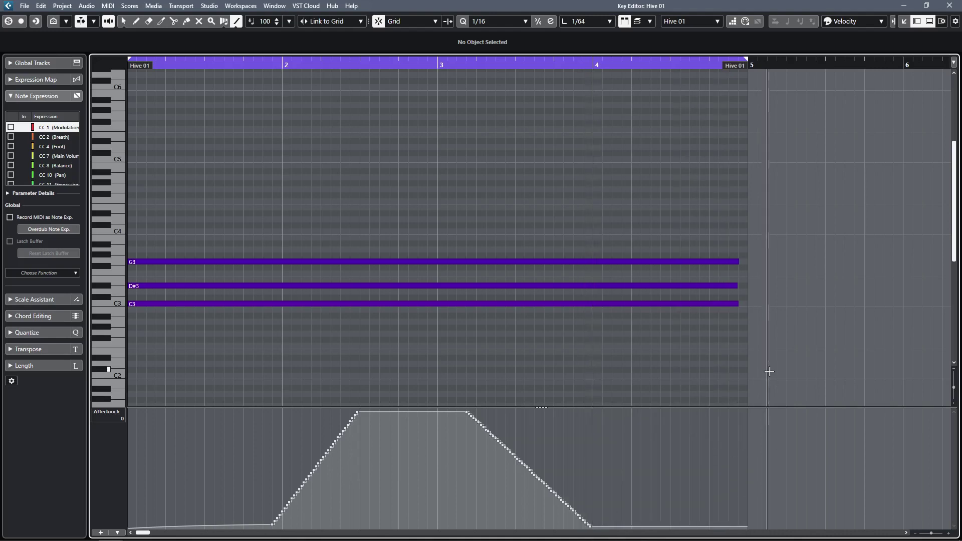
pyautogui.press('space')
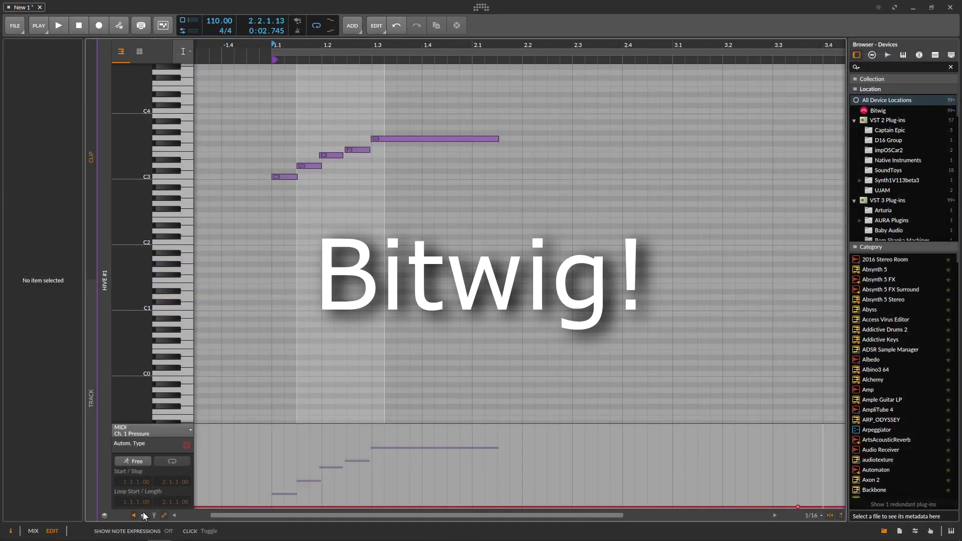
# Step: Preview the clip, then pencil-draw a rising Ch. 1 Pressure curve under the notes and replay
pyautogui.press('space')
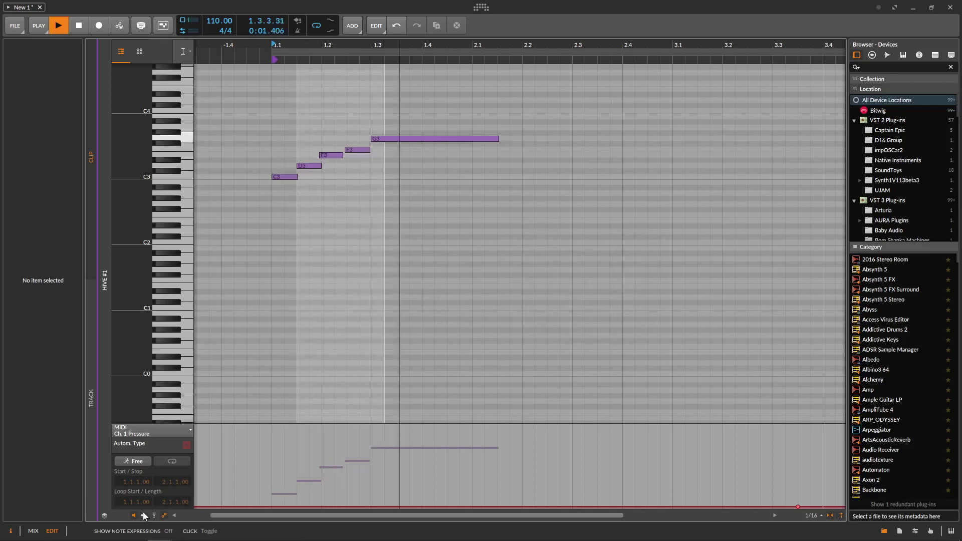
pyautogui.press('space')
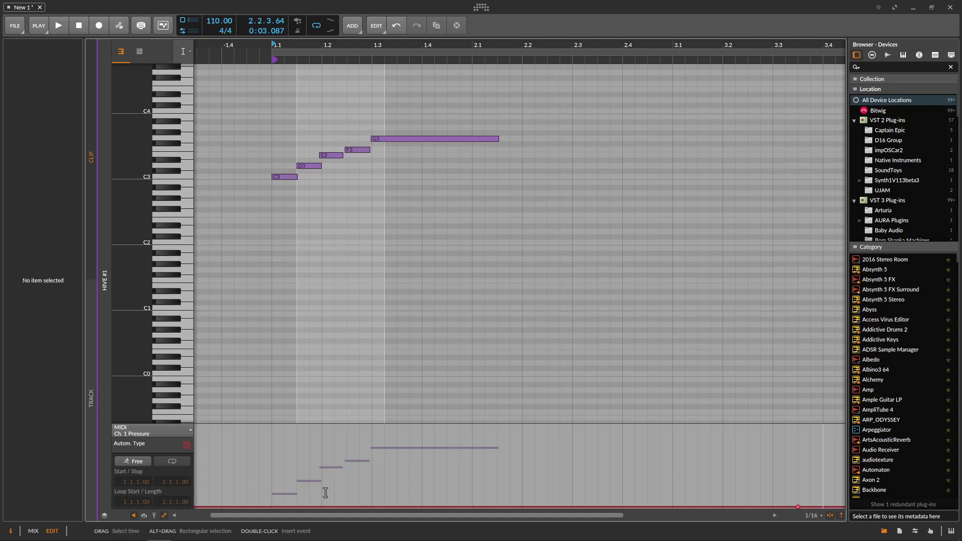
pyautogui.rightClick(312, 447)
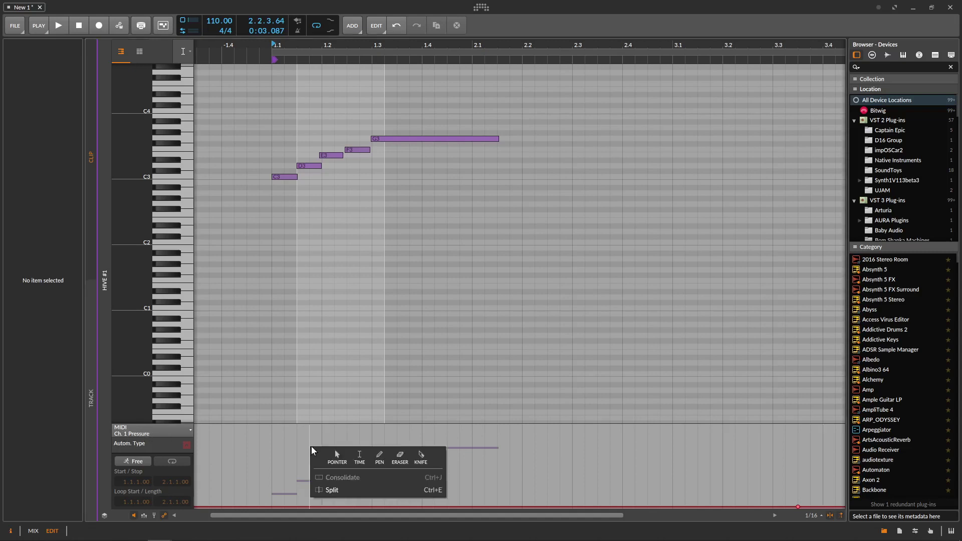
pyautogui.click(373, 457)
pyautogui.moveTo(391, 506)
pyautogui.mouseDown()
pyautogui.moveTo(432, 427)
pyautogui.moveTo(474, 448)
pyautogui.moveTo(495, 514)
pyautogui.mouseUp()
pyautogui.press('space')
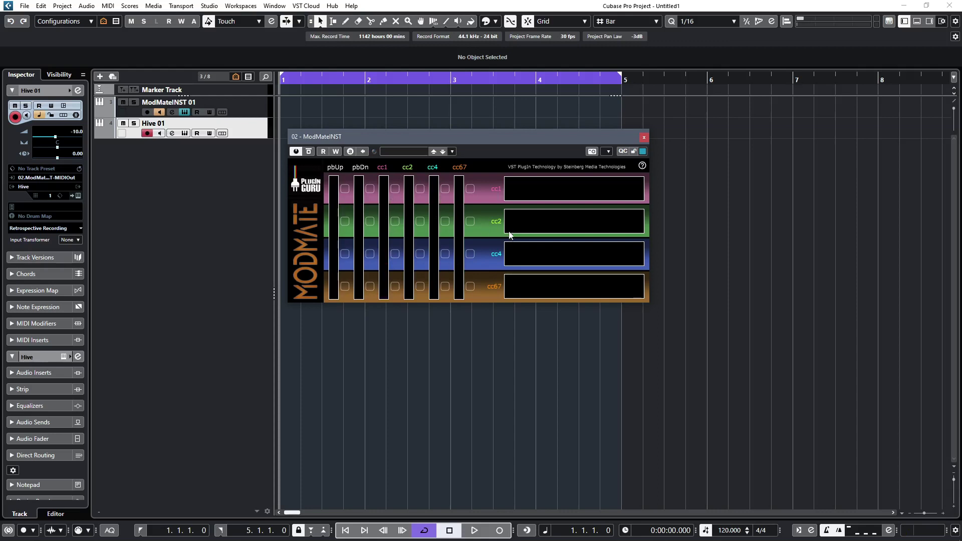
# Step: Set ModMate's second row output to Channel Pressure (AT) and tick cc4 as its input
pyautogui.click(493, 220)
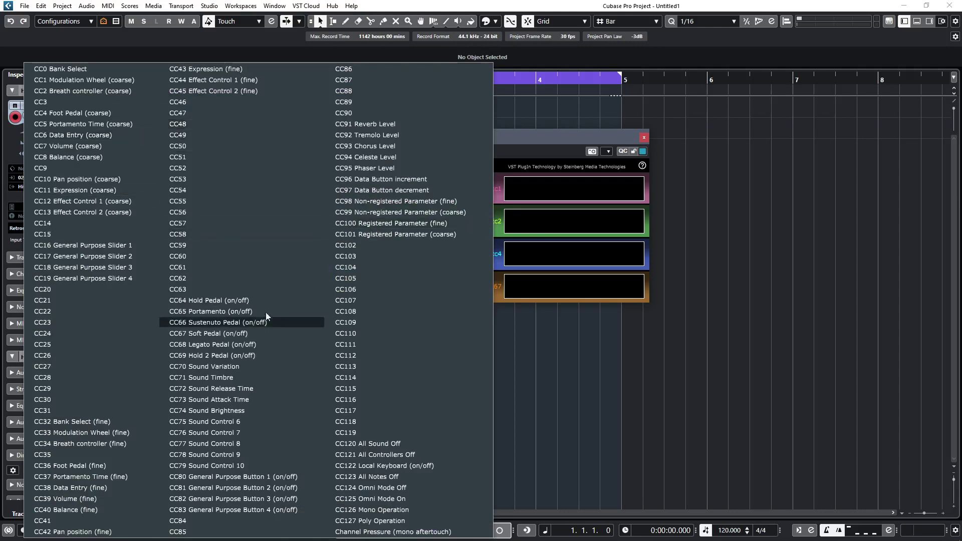
pyautogui.click(200, 135)
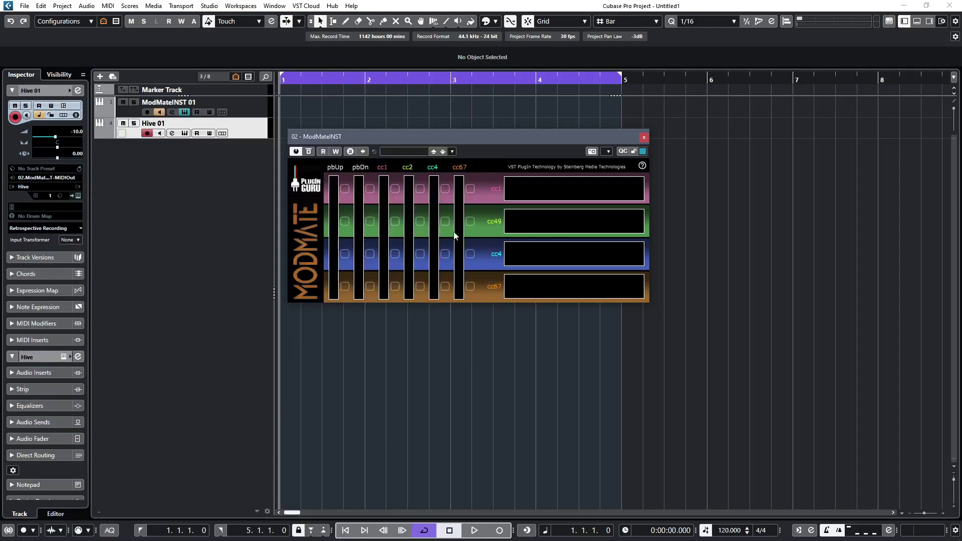
pyautogui.click(491, 220)
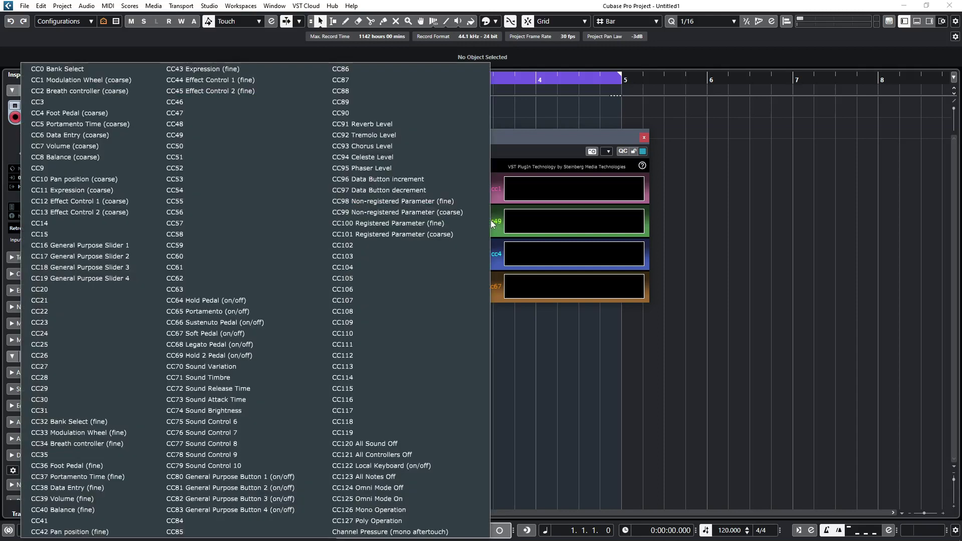
pyautogui.click(387, 531)
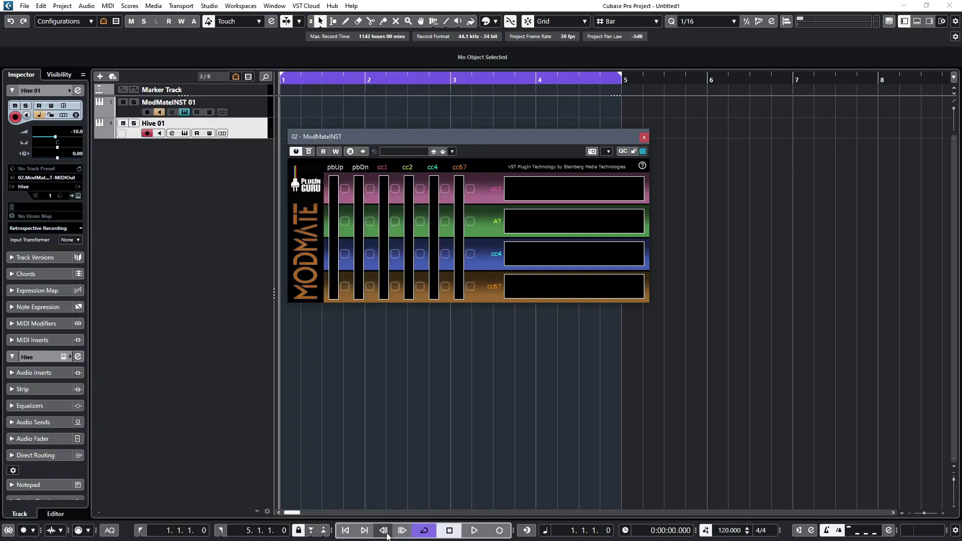
pyautogui.click(421, 222)
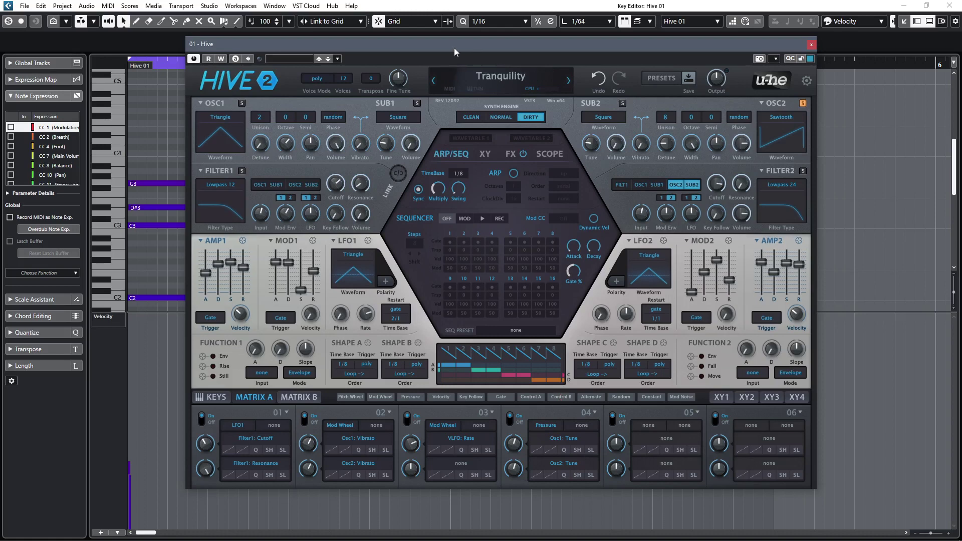
# Step: Close the Hive 2 window and start Key Editor playback of the four-note chord
pyautogui.click(811, 45)
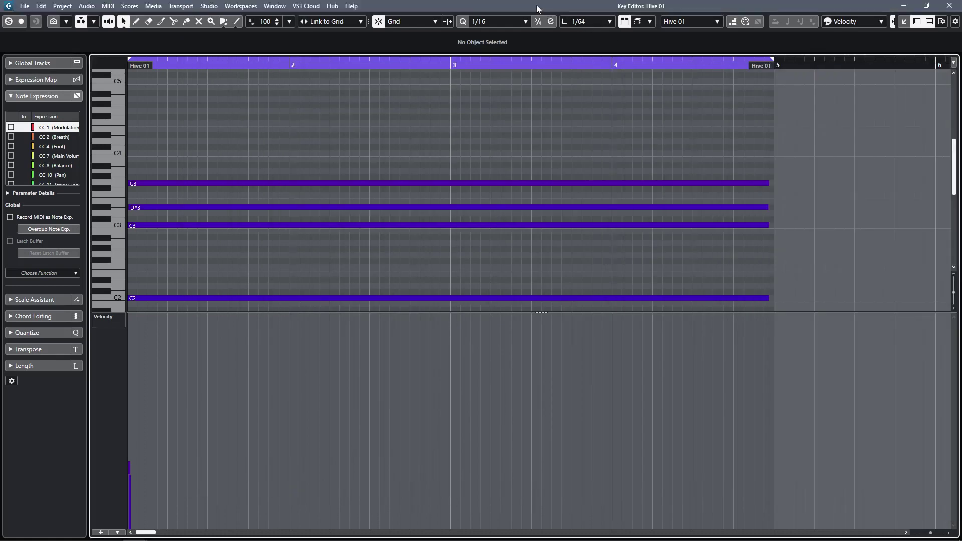
pyautogui.press('space')
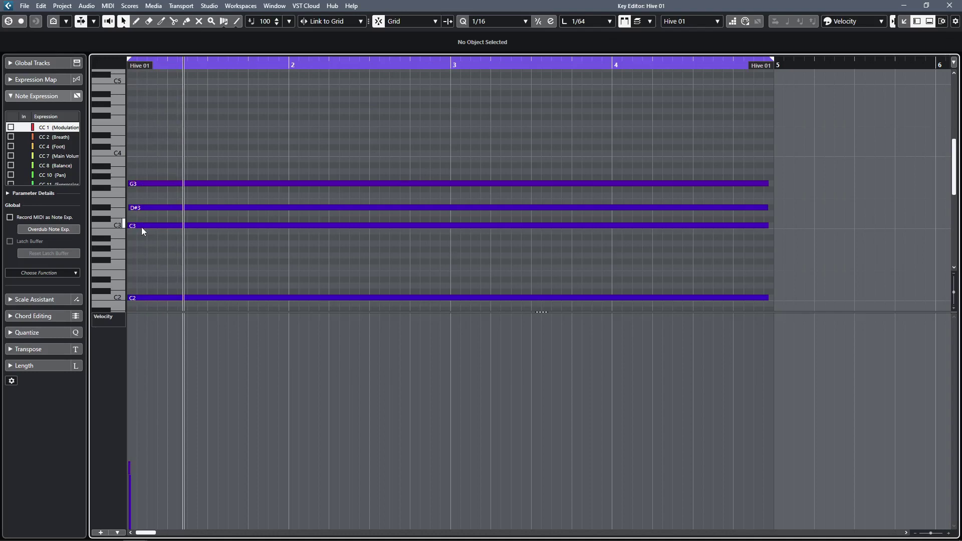
# Step: Switch the controller lane to Poly Pressure and select the C3 note
pyautogui.click(112, 317)
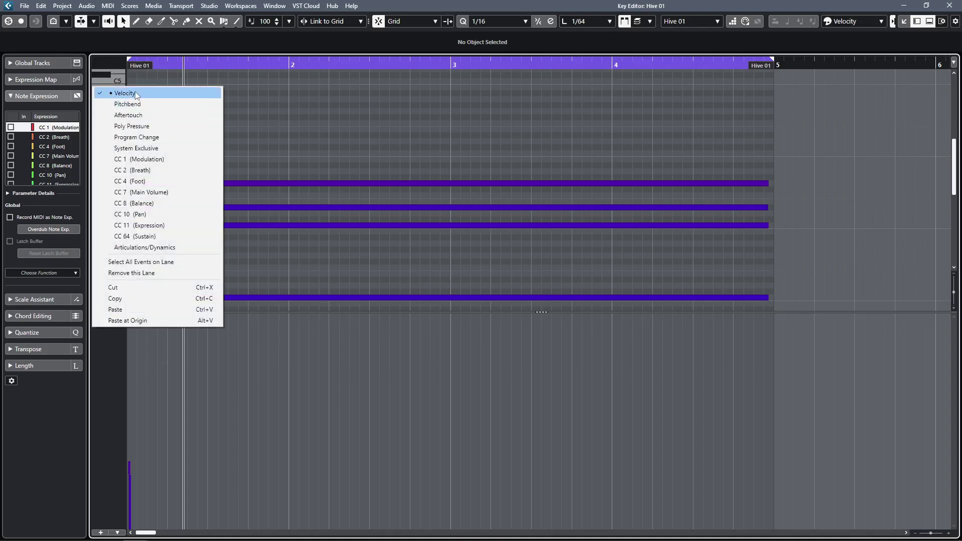
pyautogui.click(149, 125)
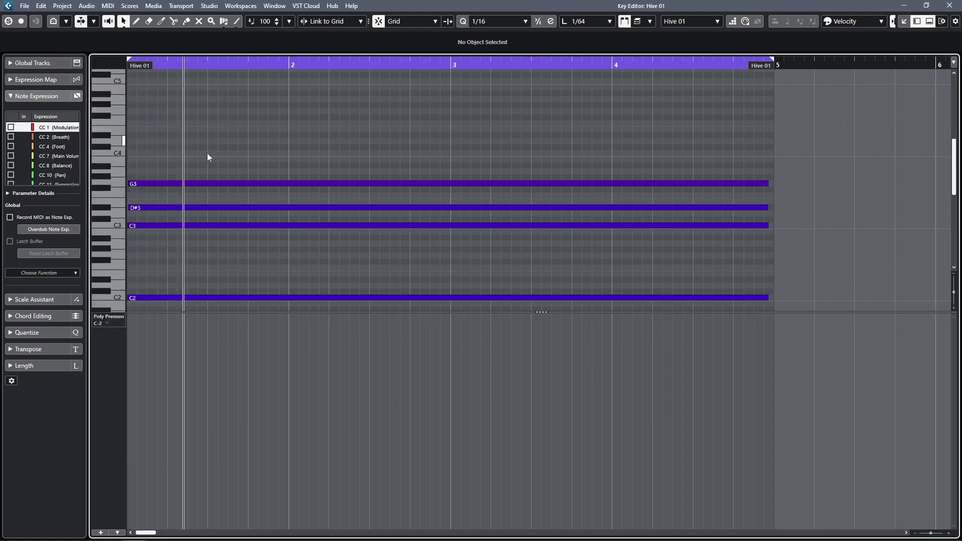
pyautogui.click(203, 225)
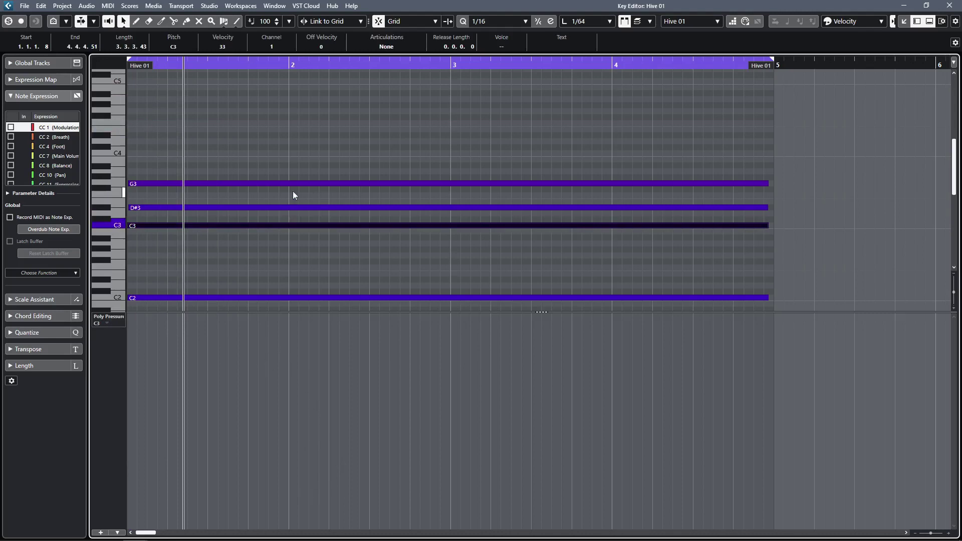
# Step: Draw the C3 pressure ramp rising from zero, holding at top, and falling back with the Line tool
pyautogui.rightClick(418, 425)
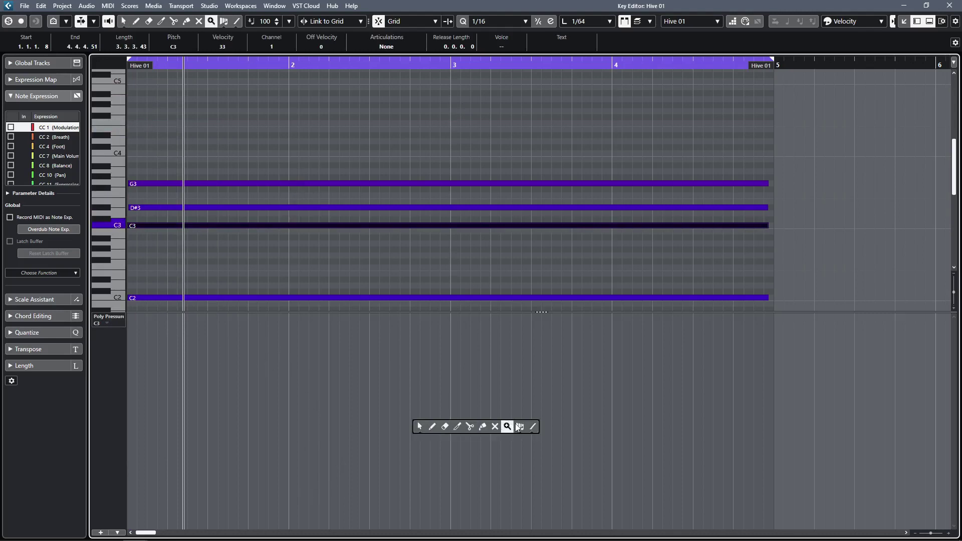
pyautogui.click(533, 425)
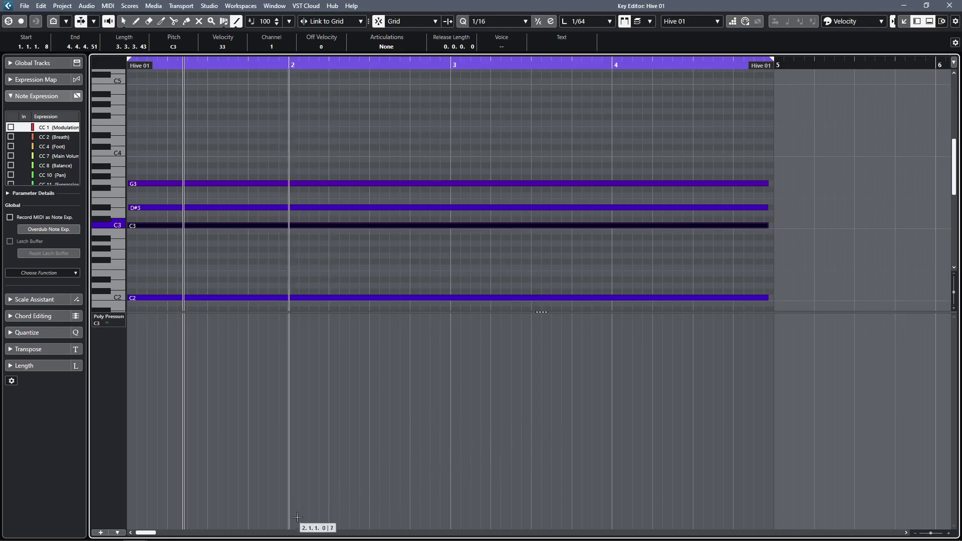
pyautogui.moveTo(290, 526); pyautogui.dragTo(447, 316)
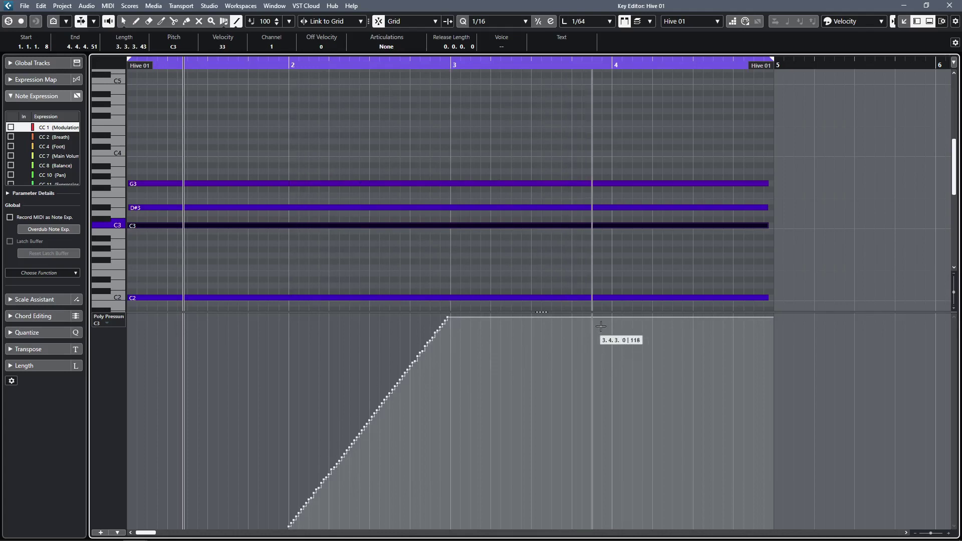
pyautogui.moveTo(607, 316); pyautogui.dragTo(727, 539)
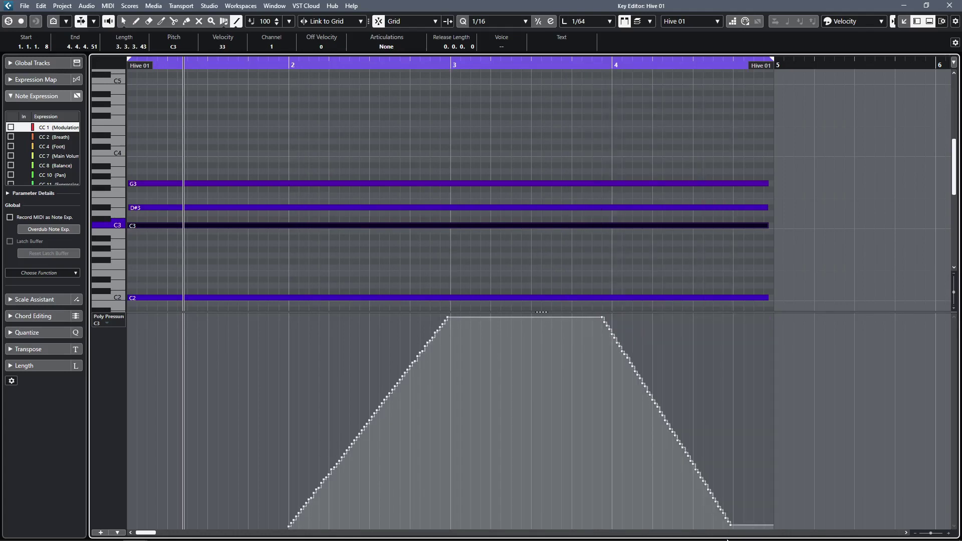
# Step: Set both top corner points of the C3 ramp to 127, then play the chord
pyautogui.rightClick(543, 352)
pyautogui.click(544, 354)
pyautogui.click(448, 318)
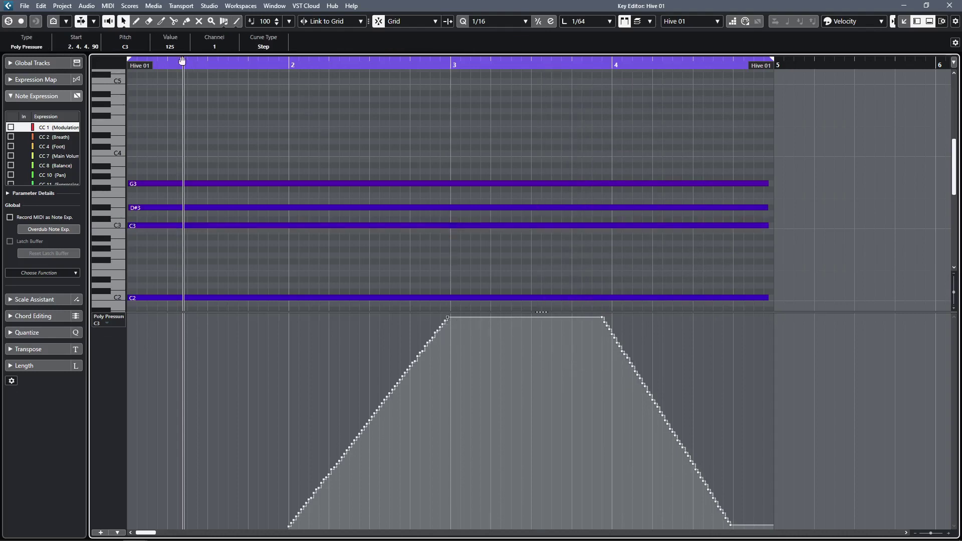
pyautogui.scroll(2, 176, 48)
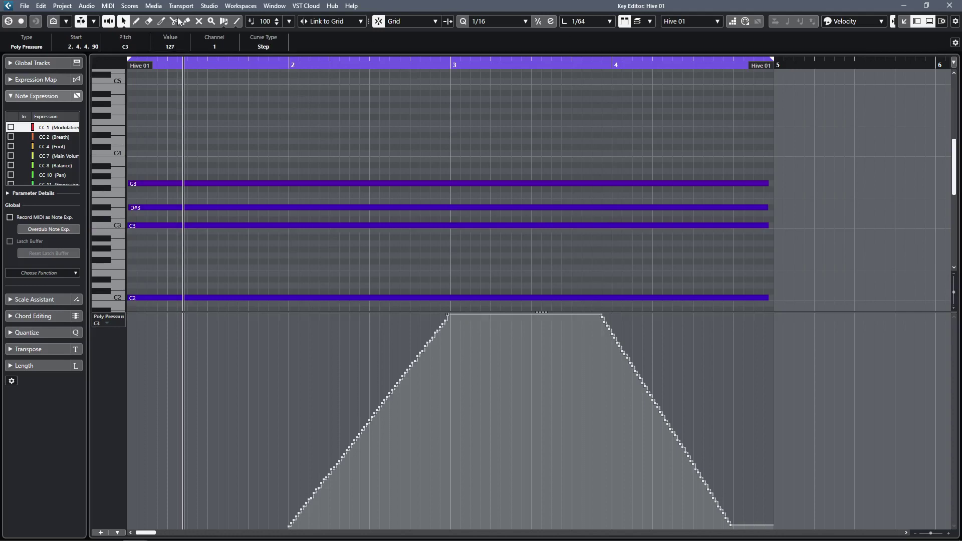
pyautogui.click(600, 317)
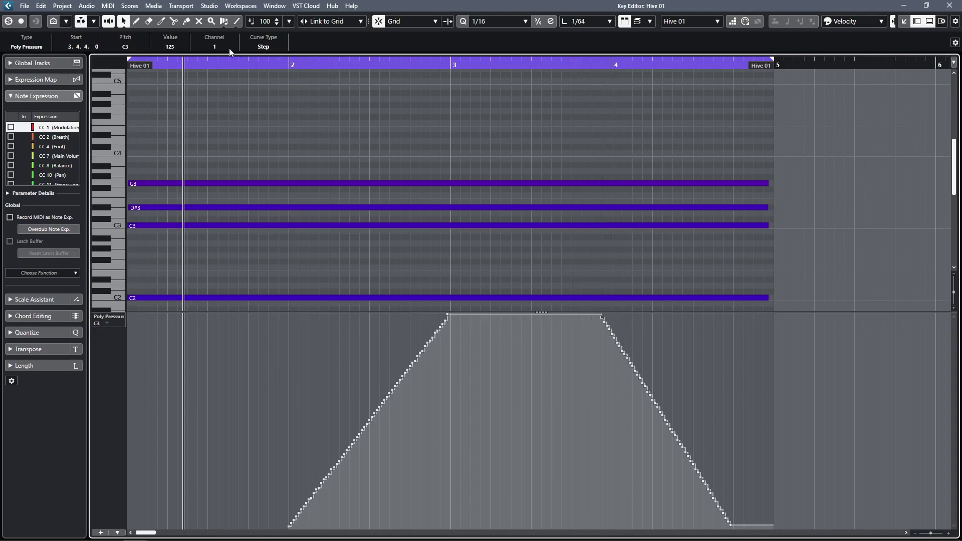
pyautogui.scroll(2, 177, 47)
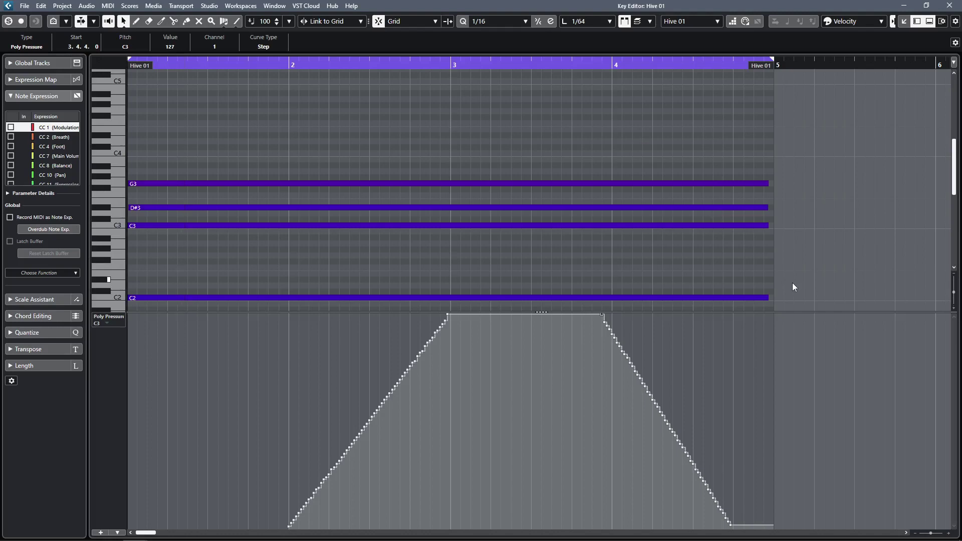
pyautogui.press('space')
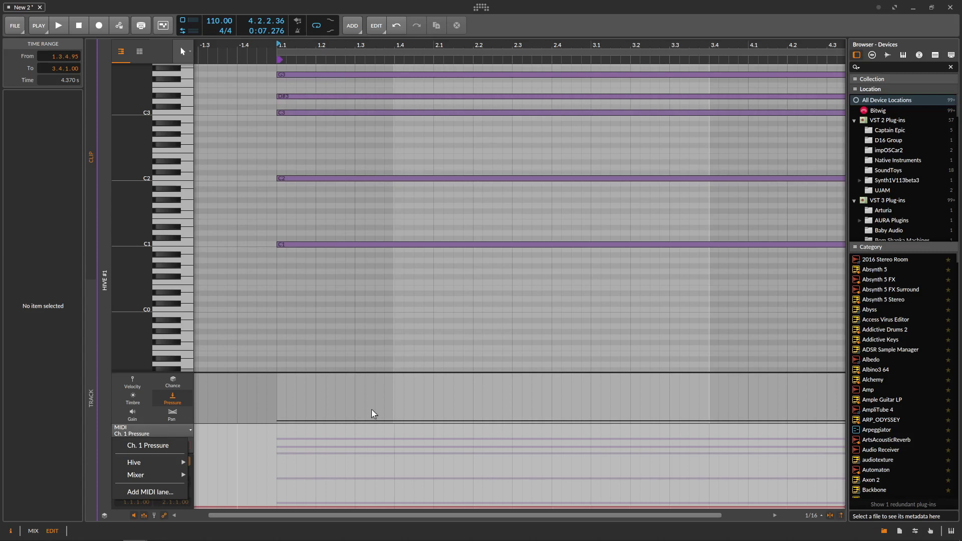
# Step: Select the C2 note and set its Pressure expression to a constant 24%
pyautogui.click(360, 182)
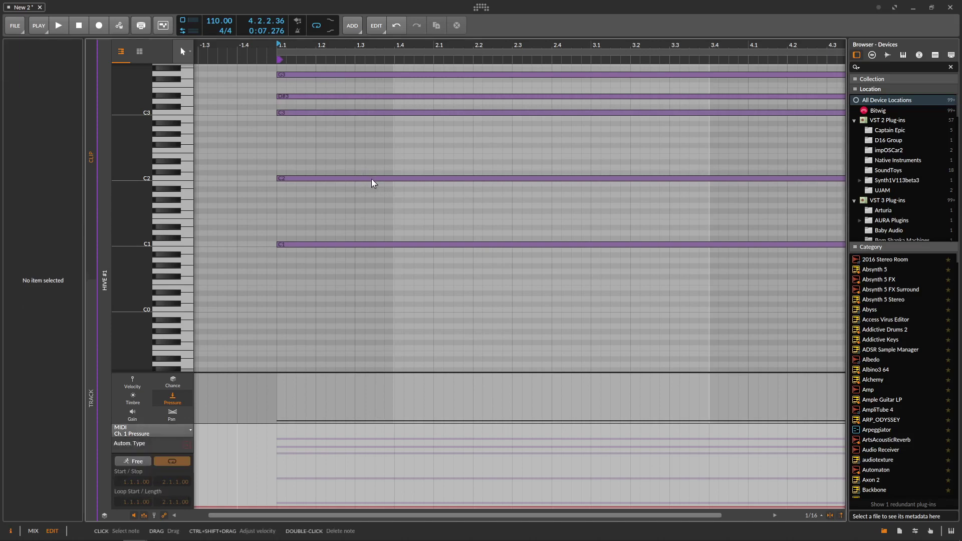
pyautogui.click(372, 180)
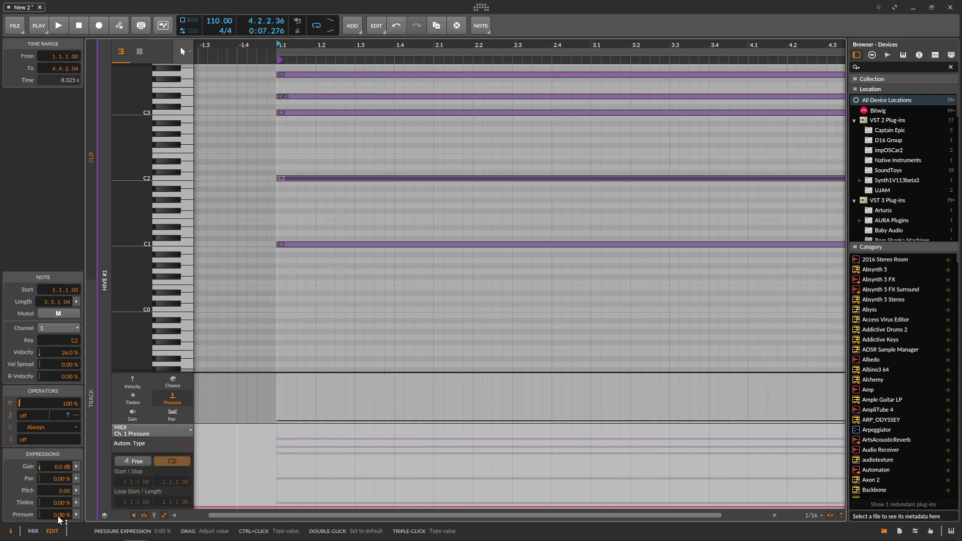
pyautogui.moveTo(59, 515); pyautogui.dragTo(59, 493)
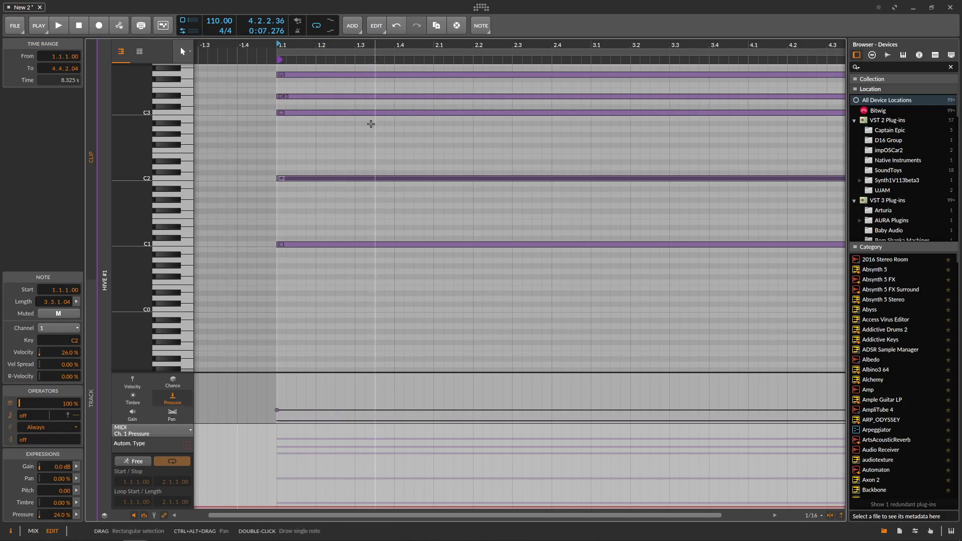
# Step: Select the C3 note, create its pressure line, and add points reaching 100% at bar 2.3
pyautogui.click(344, 113)
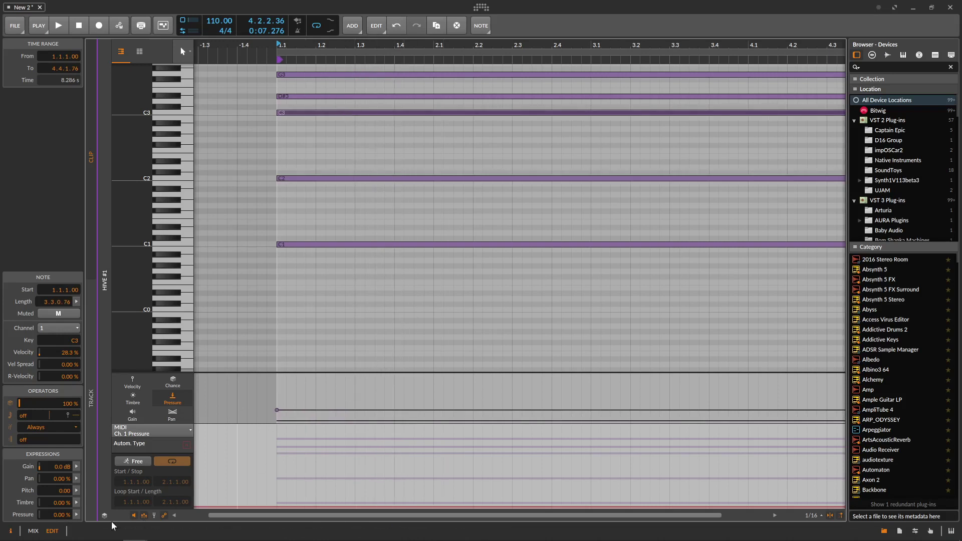
pyautogui.moveTo(64, 516); pyautogui.dragTo(64, 513)
pyautogui.moveTo(453, 421); pyautogui.dragTo(452, 399)
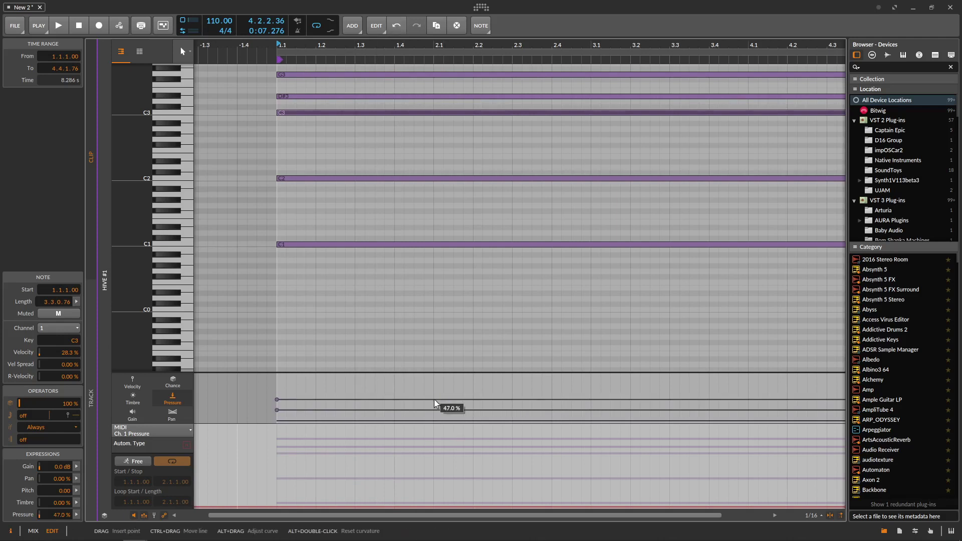
pyautogui.click(433, 399)
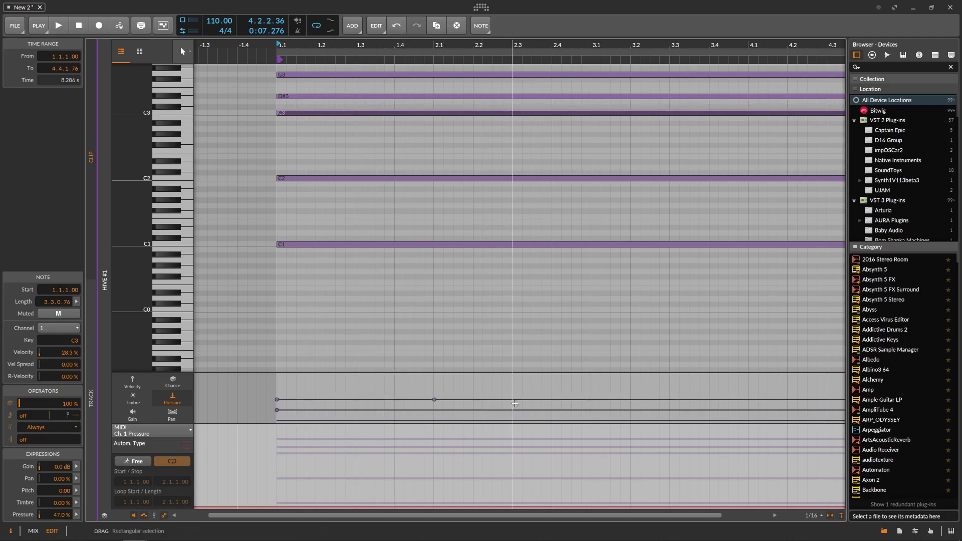
pyautogui.moveTo(515, 401); pyautogui.dragTo(514, 375)
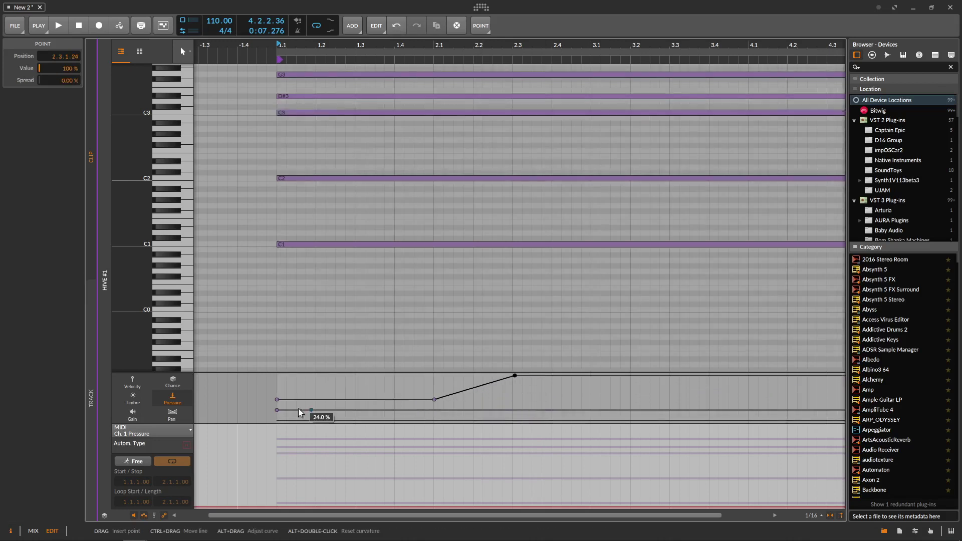
# Step: Drop the start and bar 2.1 points to 0% and pull the end point before bar 4.1
pyautogui.moveTo(277, 400); pyautogui.dragTo(277, 421)
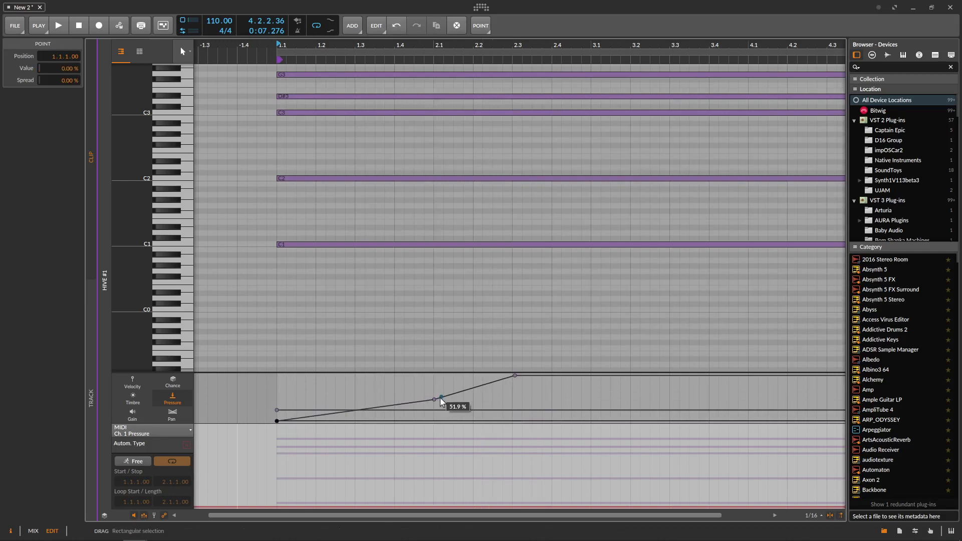
pyautogui.moveTo(433, 400); pyautogui.dragTo(443, 421)
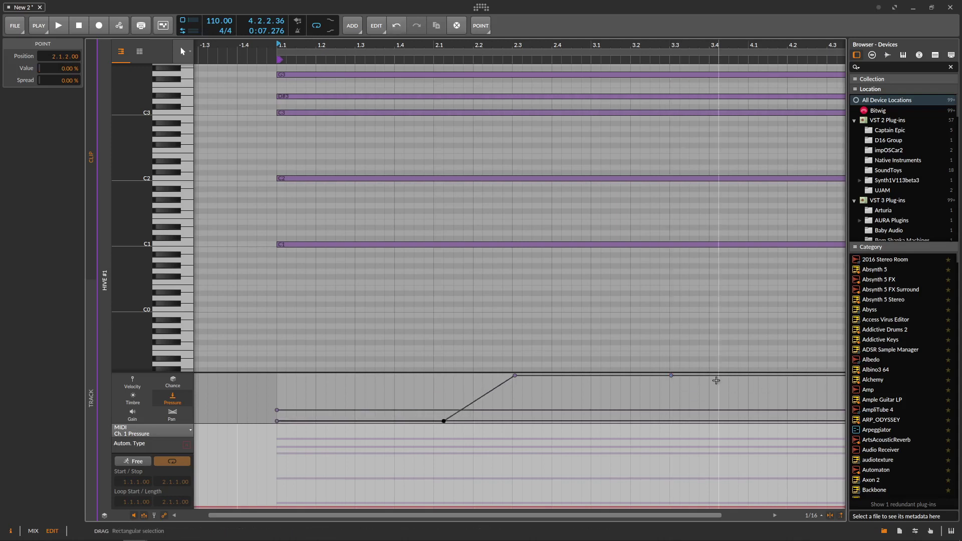
pyautogui.click(746, 378)
pyautogui.moveTo(767, 420); pyautogui.dragTo(758, 421)
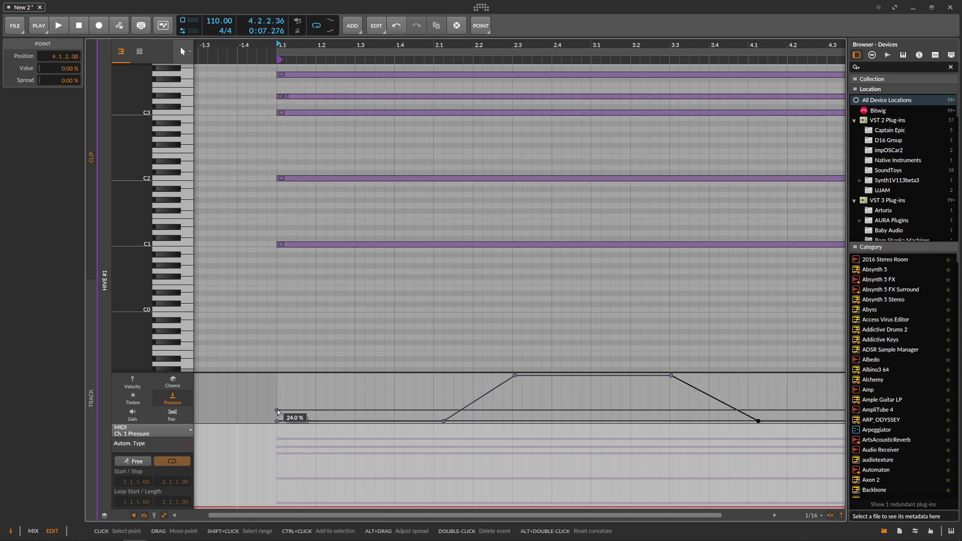
pyautogui.moveTo(279, 415); pyautogui.dragTo(278, 421)
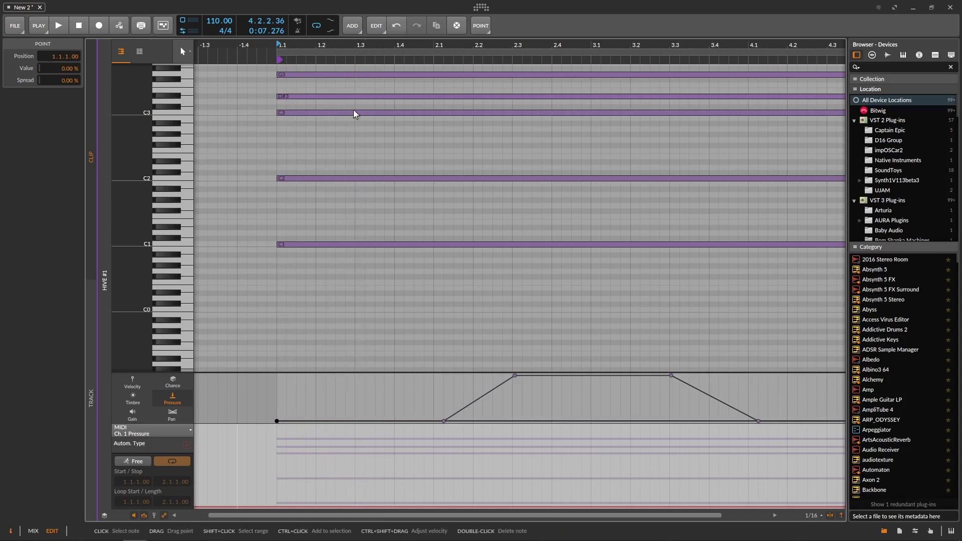
pyautogui.press('space')
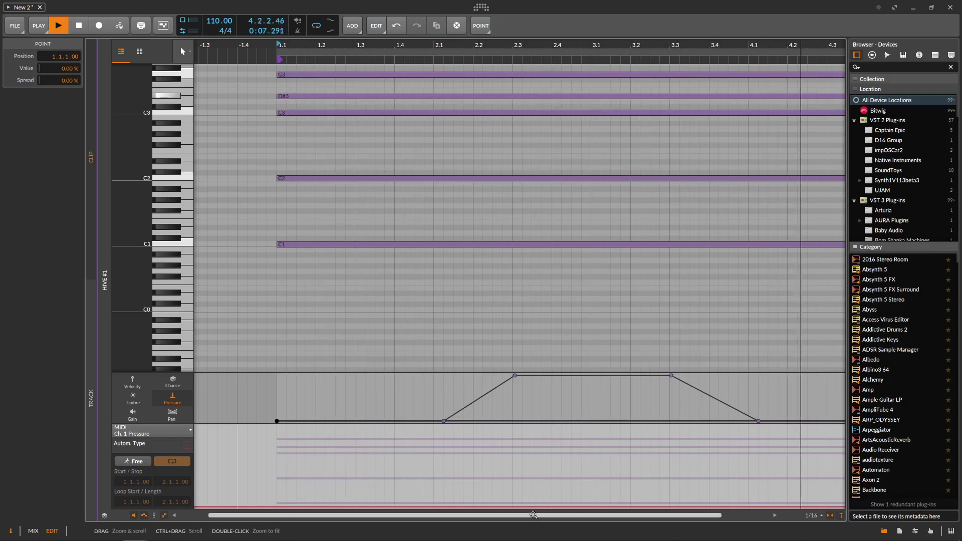
pyautogui.press('space')
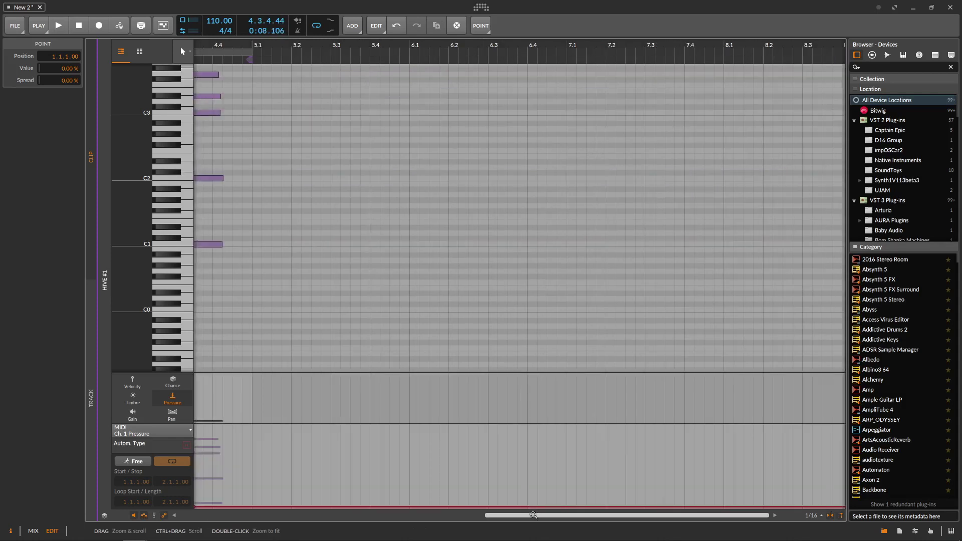